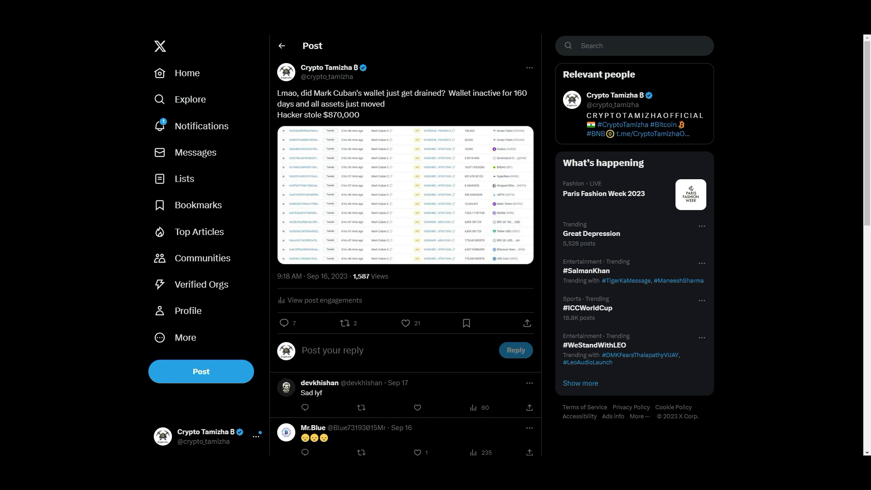
Step: Open the MetaMask wallet's account options and view the account on its block explorer
{"action": "left_click", "coordinate": [688, 38]}
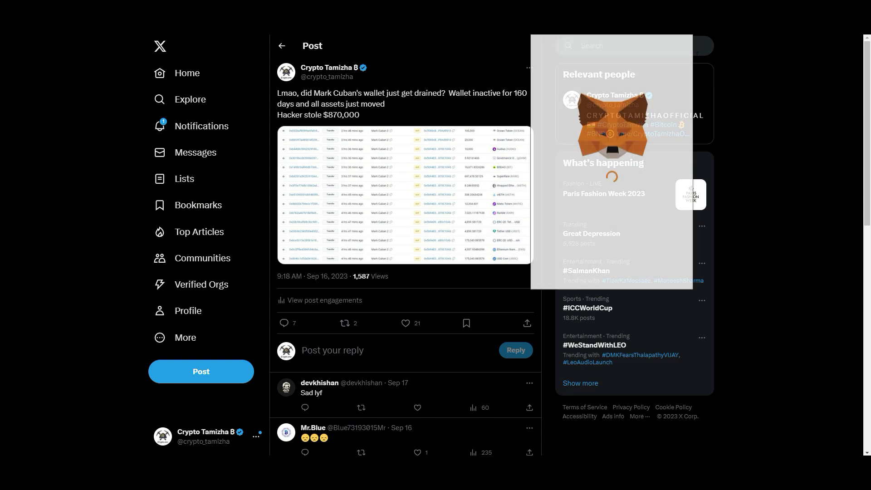
{"action": "left_click", "coordinate": [681, 38]}
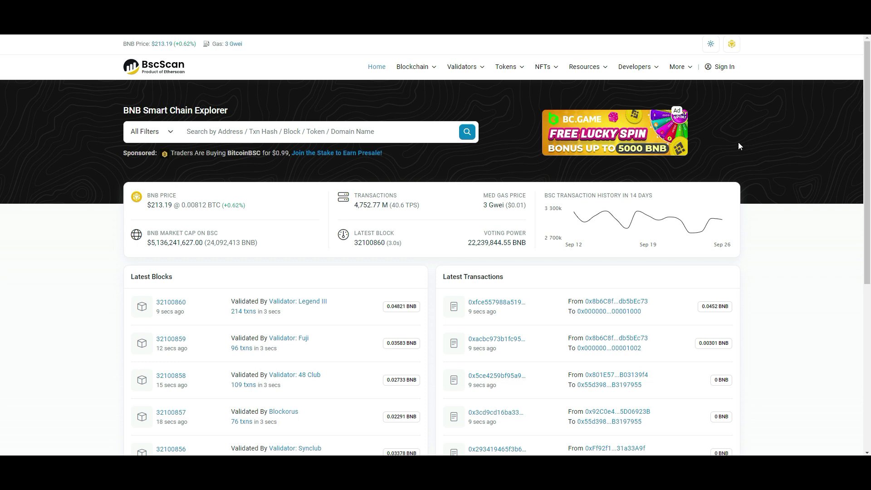
{"action": "key", "text": "alt+shift+m"}
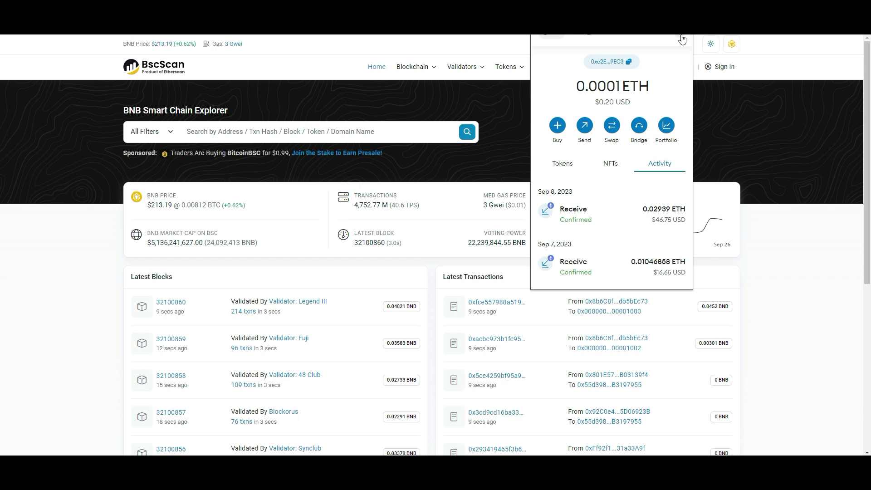
{"action": "left_click", "coordinate": [682, 40]}
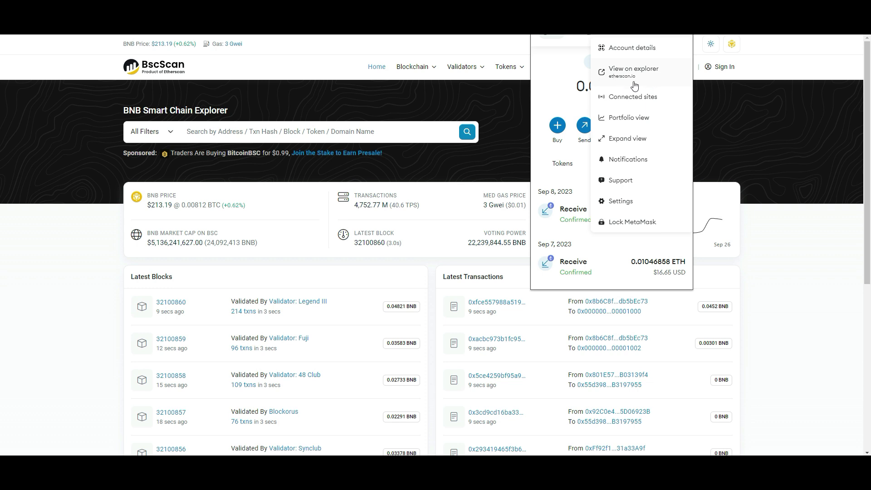
{"action": "left_click", "coordinate": [657, 79]}
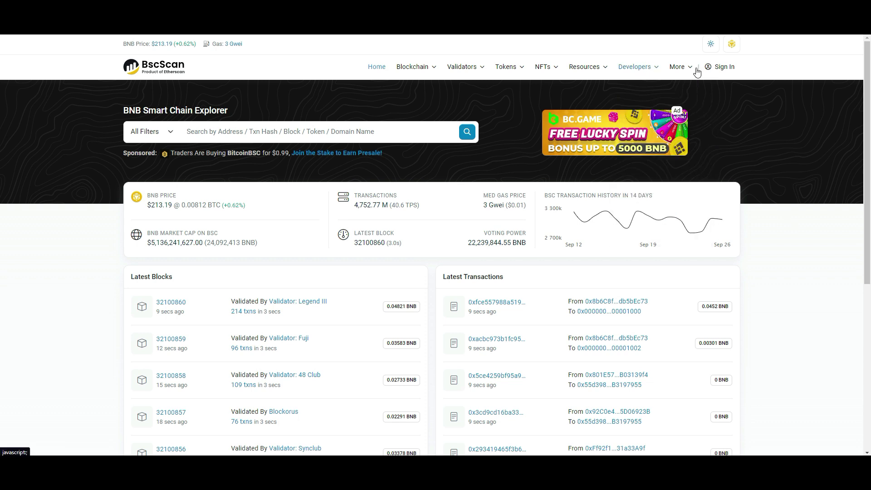
Step: Open BscScan's Token Approvals page and connect the MetaMask wallet to it
{"action": "mouse_move", "coordinate": [689, 69]}
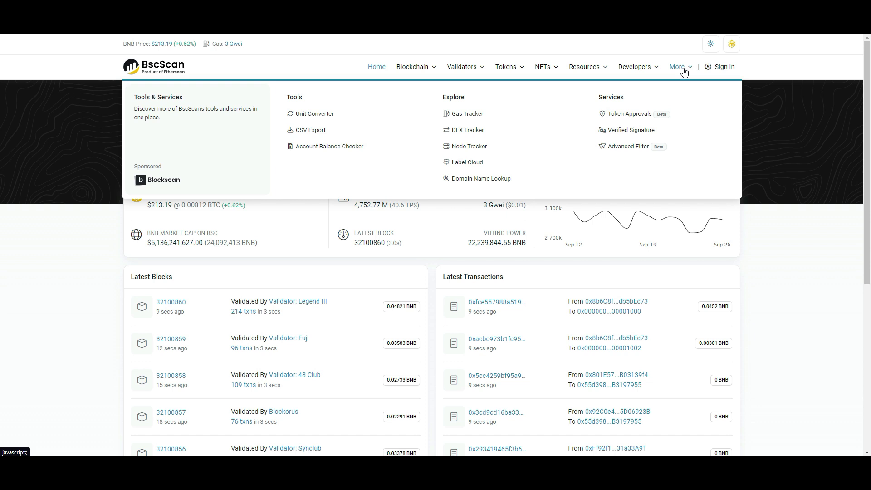
{"action": "left_click", "coordinate": [639, 116]}
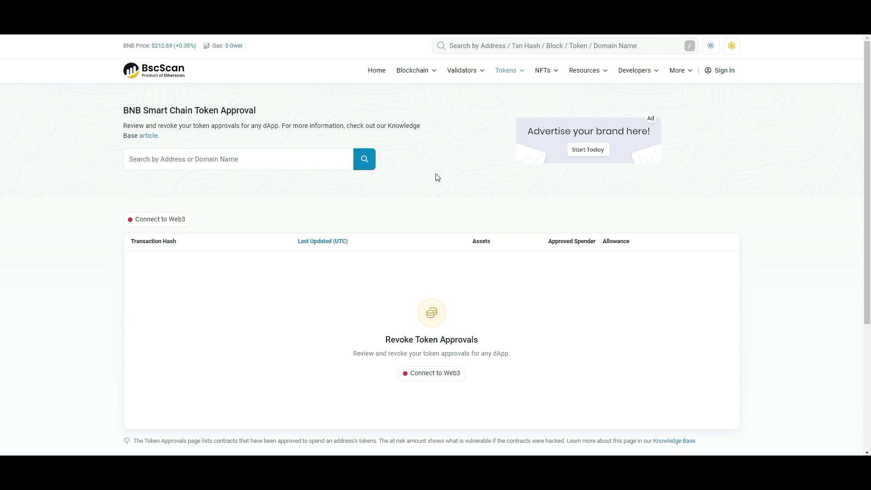
{"action": "left_click", "coordinate": [169, 224]}
{"action": "left_click", "coordinate": [479, 93]}
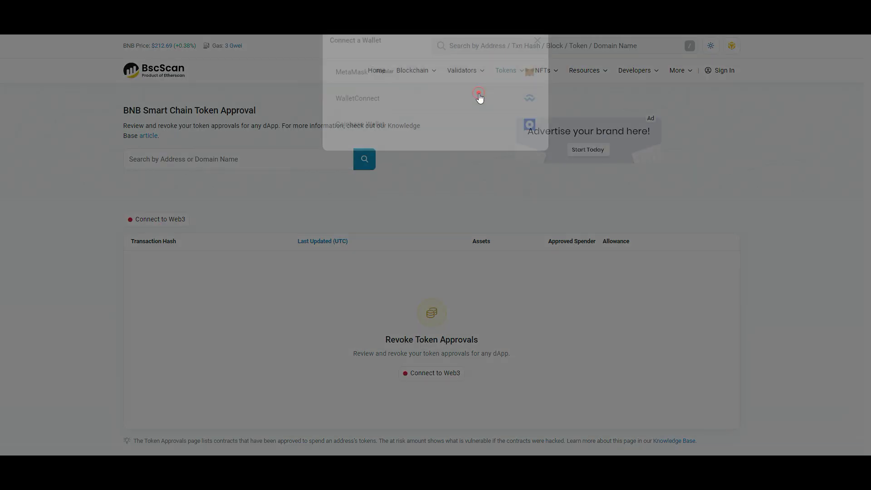
{"action": "left_click", "coordinate": [429, 93]}
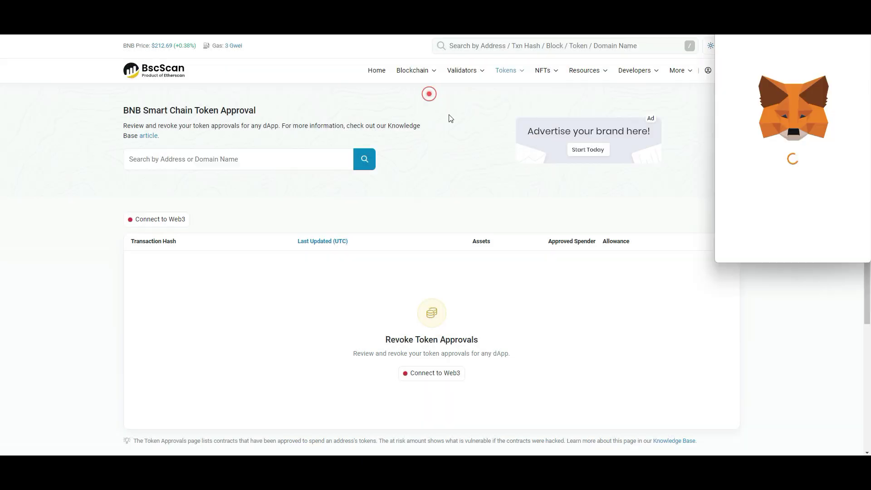
{"action": "left_click", "coordinate": [839, 245]}
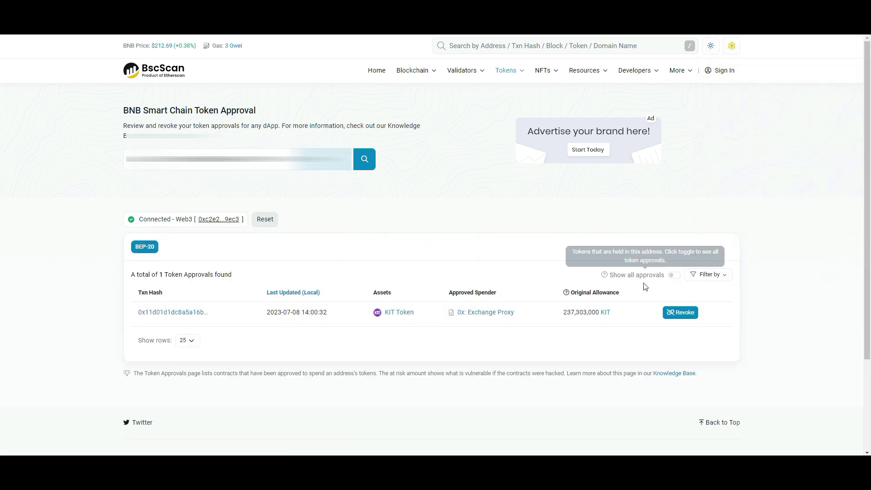
Step: Show all token approvals for the connected wallet and look through their approved spenders and allowances
{"action": "left_click", "coordinate": [673, 275]}
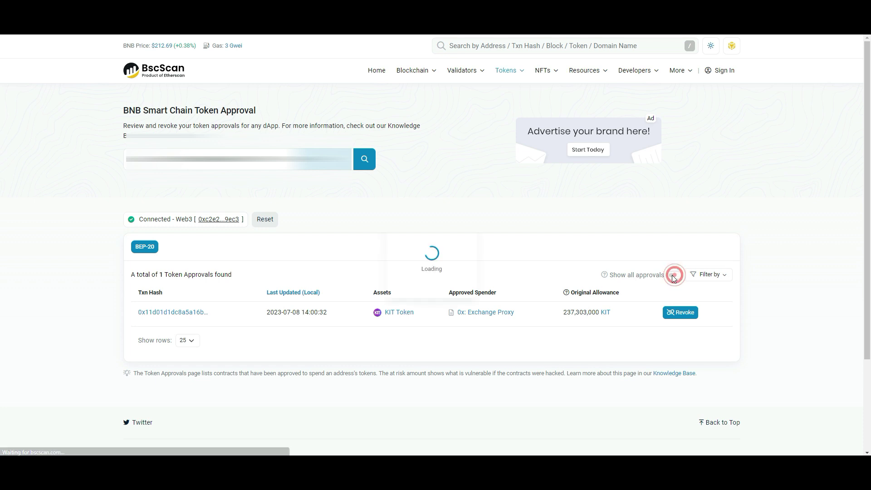
{"action": "scroll", "coordinate": [793, 249], "scroll_direction": "down", "scroll_amount": 15}
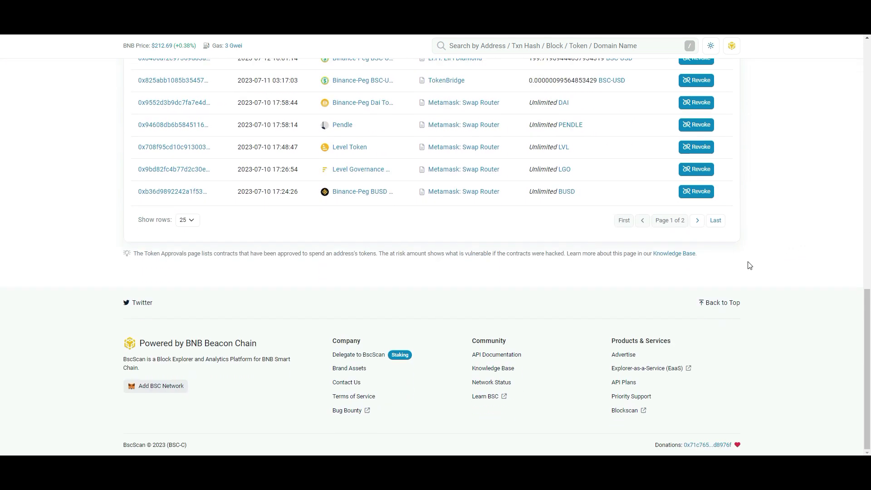
{"action": "scroll", "coordinate": [784, 258], "scroll_direction": "up", "scroll_amount": 1}
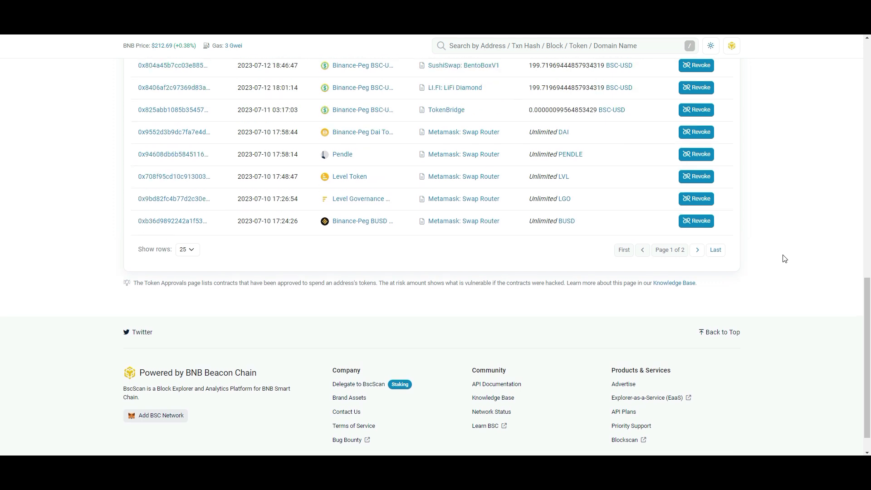
{"action": "scroll", "coordinate": [784, 259], "scroll_direction": "up", "scroll_amount": 10}
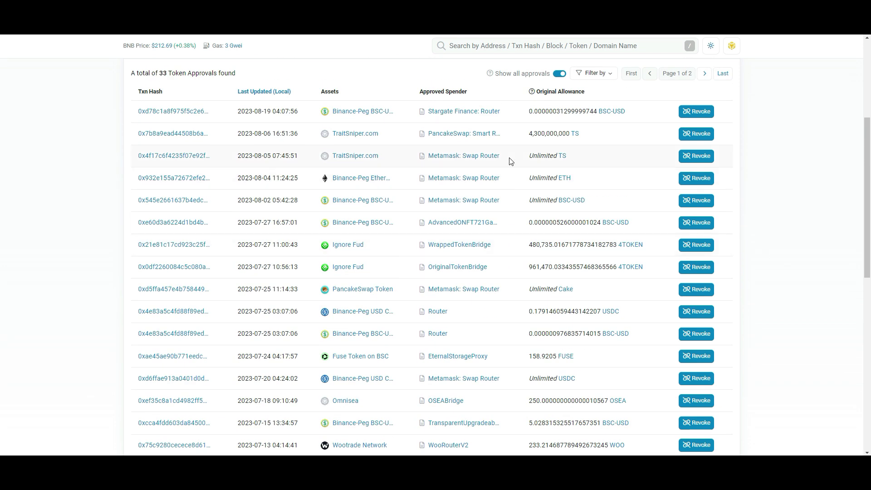
{"action": "scroll", "coordinate": [676, 198], "scroll_direction": "down", "scroll_amount": 2}
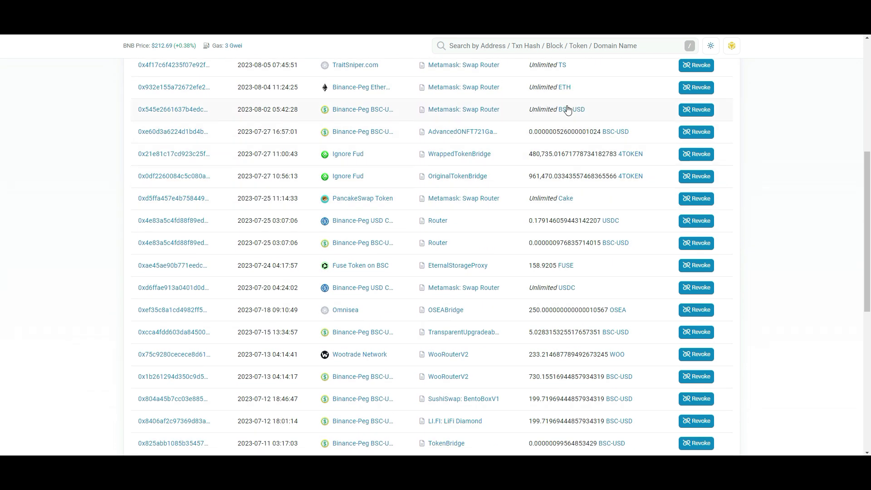
{"action": "scroll", "coordinate": [567, 110], "scroll_direction": "down", "scroll_amount": 2}
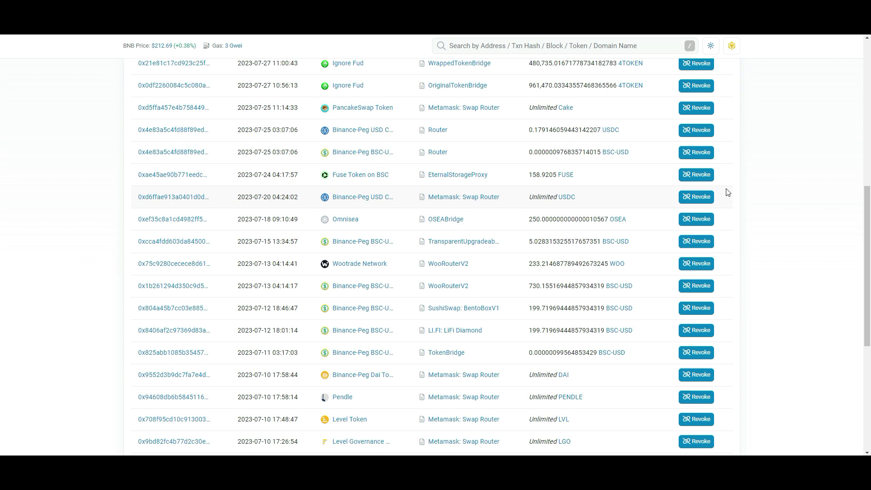
Step: Open the MetaMask account's connected sites and disconnect etherscan.io
{"action": "left_click", "coordinate": [700, 90]}
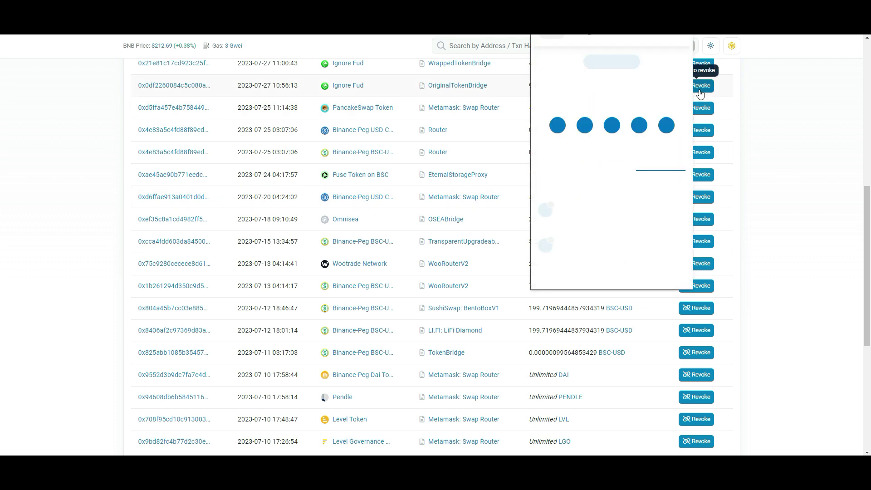
{"action": "left_click", "coordinate": [678, 39]}
{"action": "left_click", "coordinate": [660, 97]}
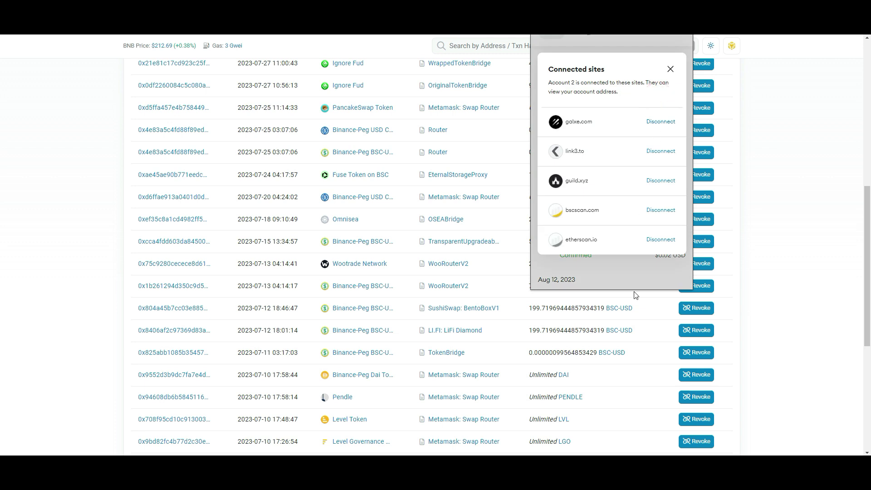
{"action": "left_click", "coordinate": [660, 240]}
{"action": "left_click", "coordinate": [659, 172]}
Step: Disconnect link3.to, galxe.com and guild.xyz from the MetaMask account and close the wallet
{"action": "left_click", "coordinate": [660, 167]}
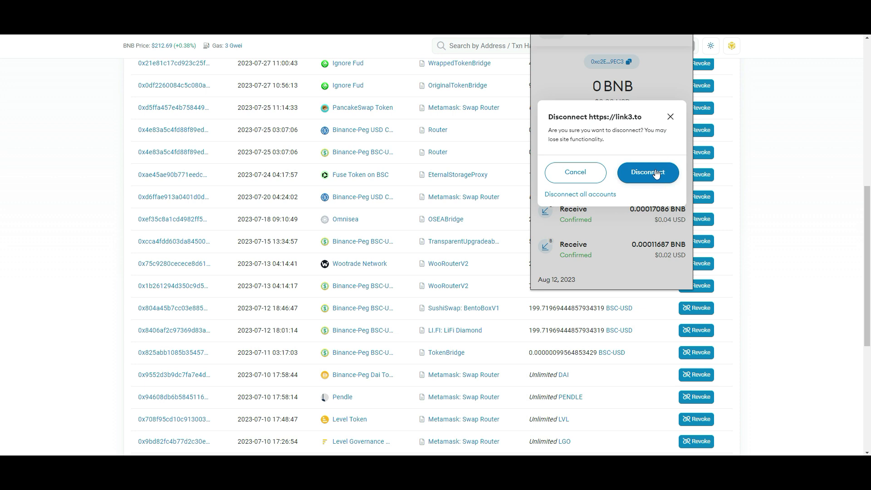
{"action": "left_click", "coordinate": [653, 172]}
{"action": "left_click", "coordinate": [660, 151]}
{"action": "left_click", "coordinate": [651, 171]}
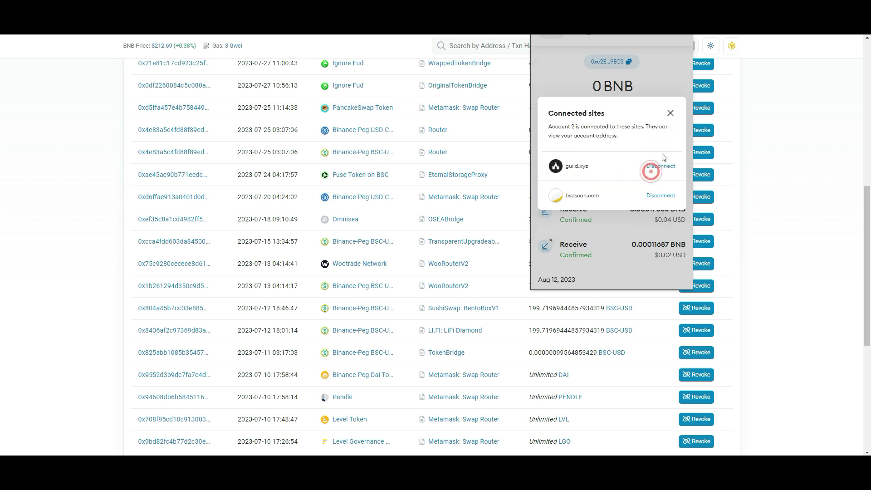
{"action": "left_click", "coordinate": [659, 167]}
{"action": "left_click", "coordinate": [653, 171]}
{"action": "left_click", "coordinate": [756, 154]}
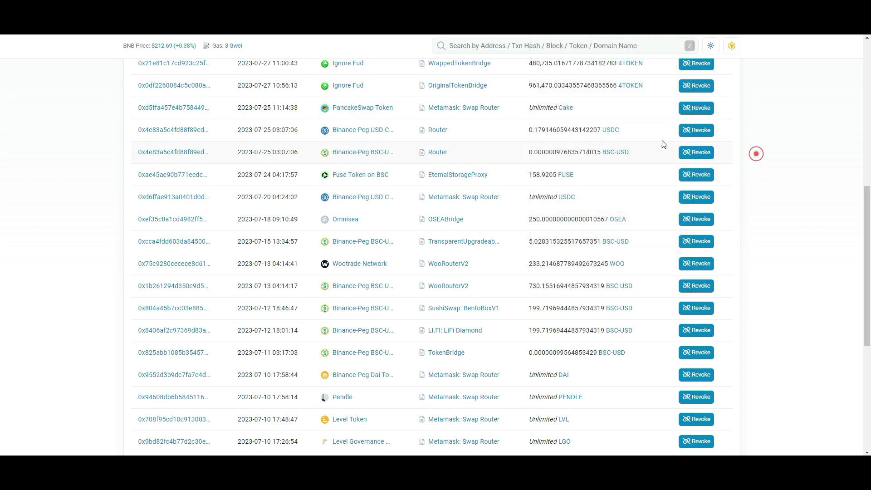
Step: Examine the first page of token approvals, comparing the assets, approved spenders and original allowances
{"action": "scroll", "coordinate": [715, 272], "scroll_direction": "down", "scroll_amount": 2}
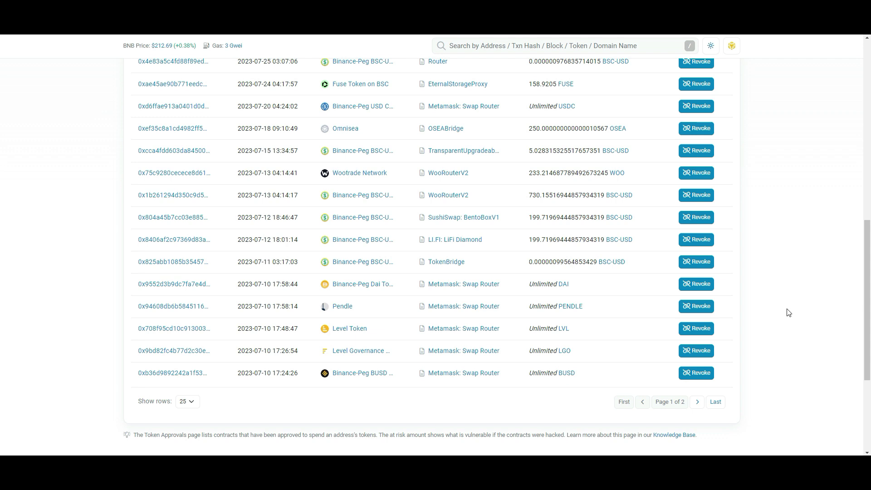
{"action": "scroll", "coordinate": [788, 312], "scroll_direction": "up", "scroll_amount": 2}
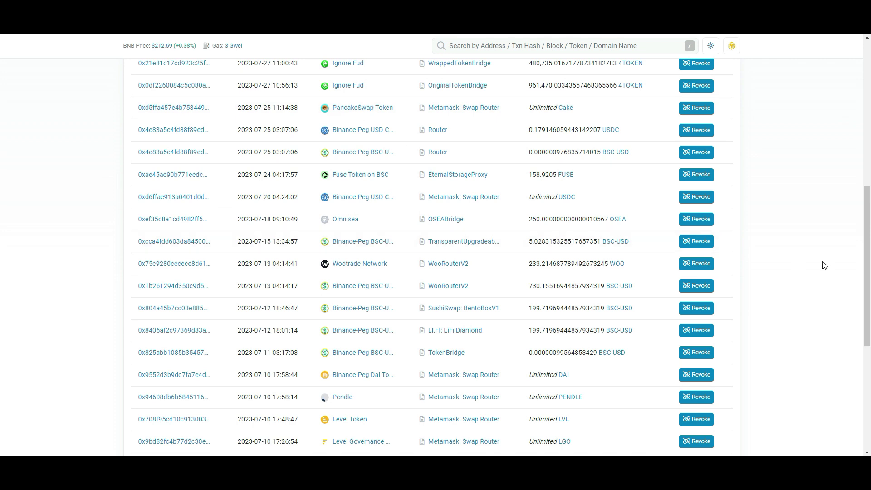
{"action": "scroll", "coordinate": [823, 263], "scroll_direction": "up", "scroll_amount": 3}
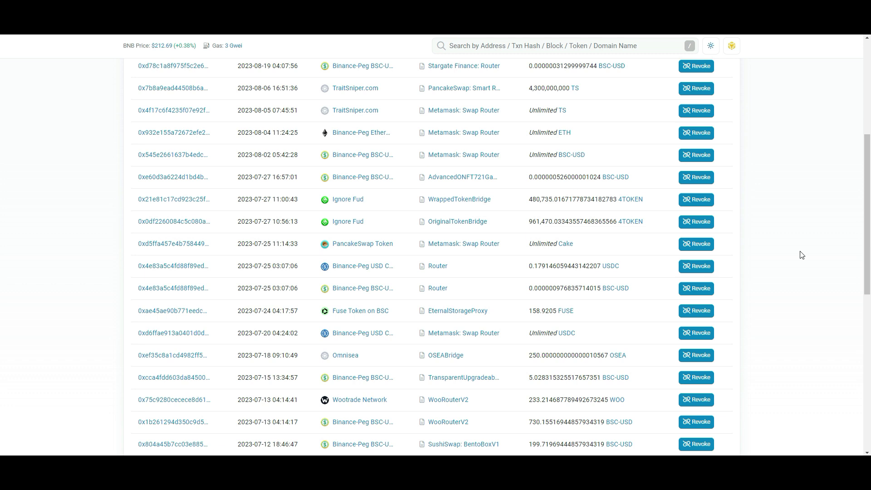
{"action": "scroll", "coordinate": [800, 254], "scroll_direction": "up", "scroll_amount": 3}
{"action": "scroll", "coordinate": [710, 168], "scroll_direction": "down", "scroll_amount": 2}
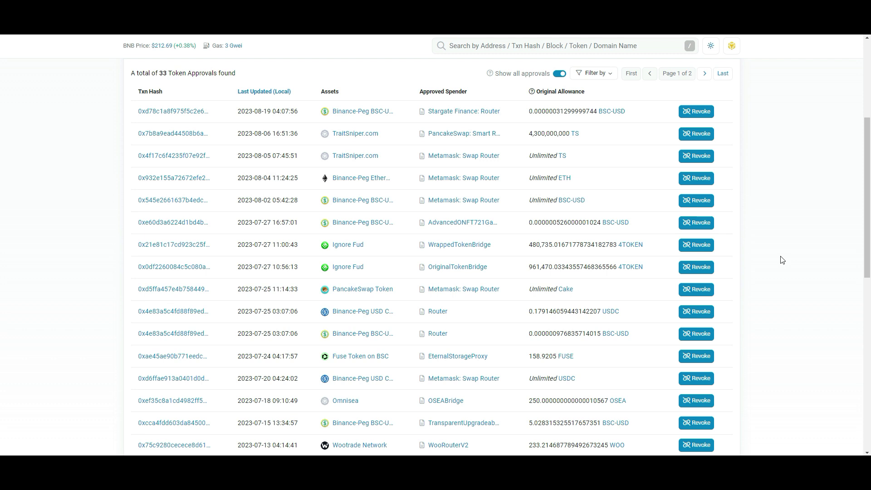
{"action": "scroll", "coordinate": [775, 263], "scroll_direction": "down", "scroll_amount": 3}
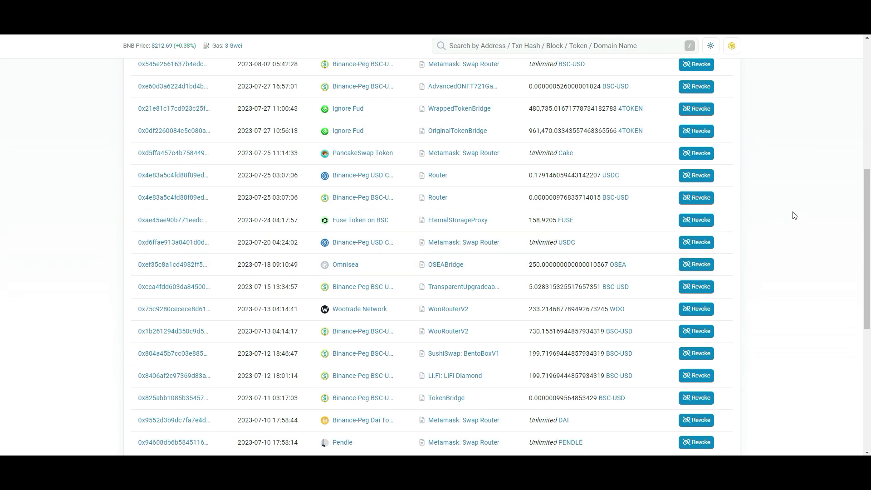
{"action": "scroll", "coordinate": [777, 240], "scroll_direction": "up", "scroll_amount": 4}
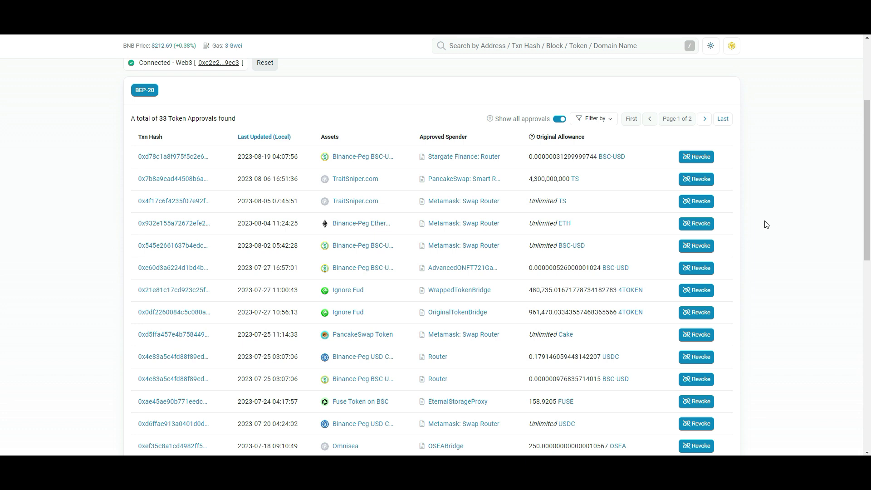
{"action": "scroll", "coordinate": [723, 220], "scroll_direction": "down", "scroll_amount": 4}
{"action": "scroll", "coordinate": [677, 207], "scroll_direction": "down", "scroll_amount": 5}
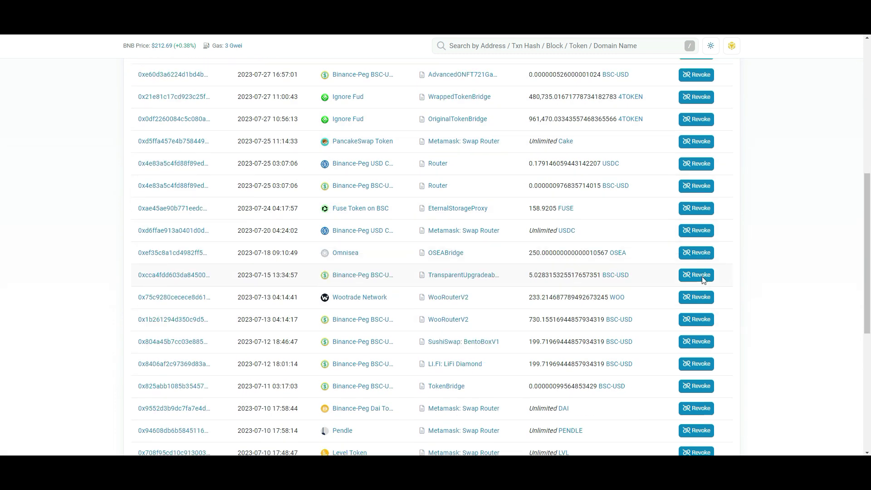
Step: Open the revocation details for the PancakeSwap Token approval granted to Metamask: Swap Router
{"action": "scroll", "coordinate": [748, 291], "scroll_direction": "up", "scroll_amount": 8}
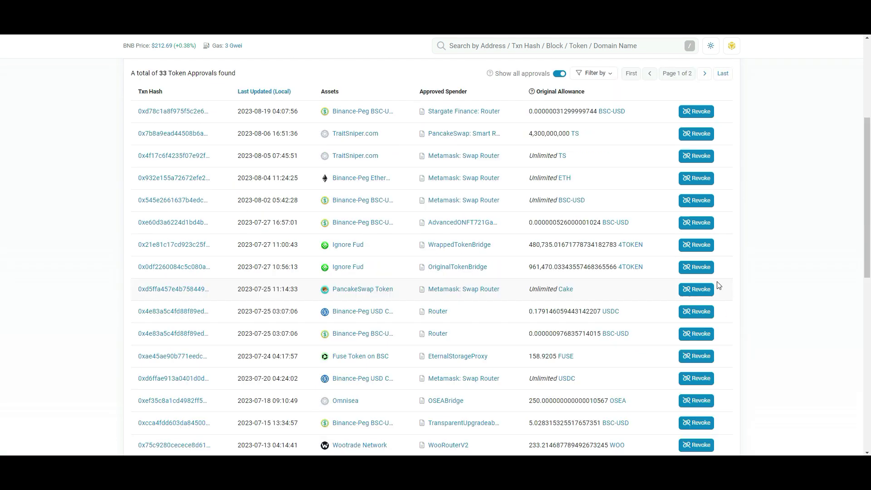
{"action": "left_click", "coordinate": [697, 295]}
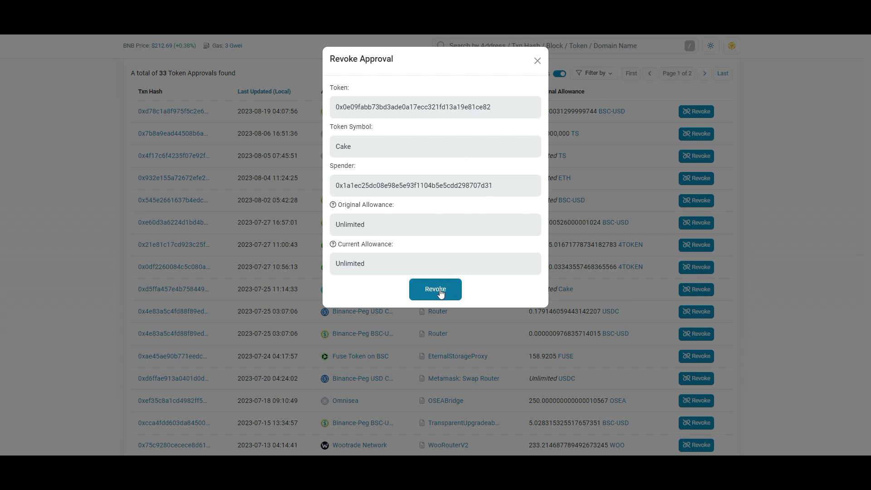
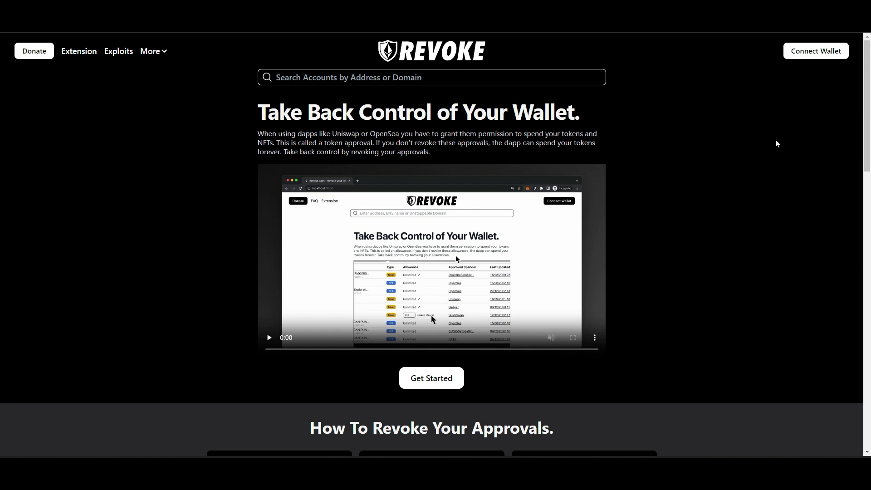
Step: Connect the MetaMask wallet to the Revoke site and look through its list of token and NFT approvals
{"action": "left_click", "coordinate": [804, 56]}
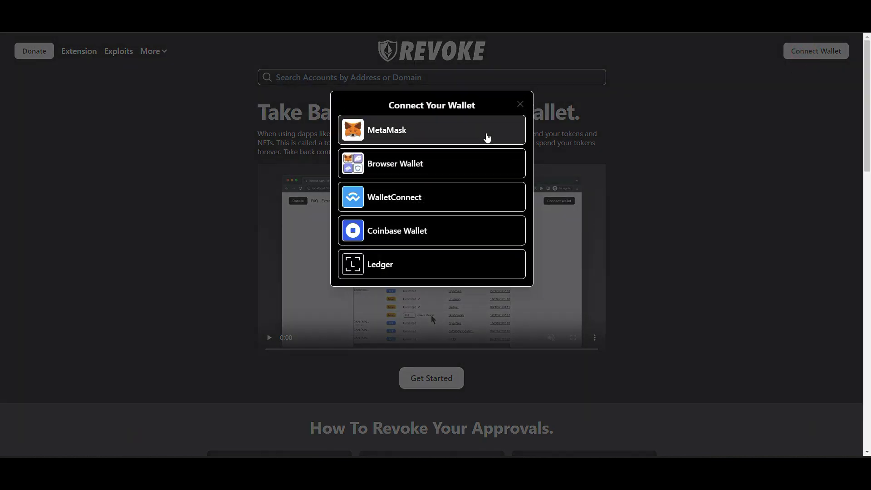
{"action": "left_click", "coordinate": [485, 138]}
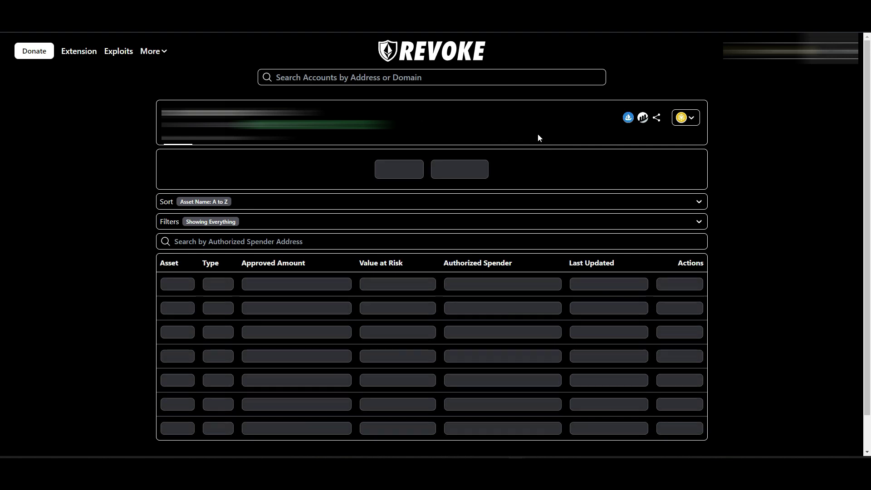
{"action": "scroll", "coordinate": [538, 134], "scroll_direction": "down", "scroll_amount": 3}
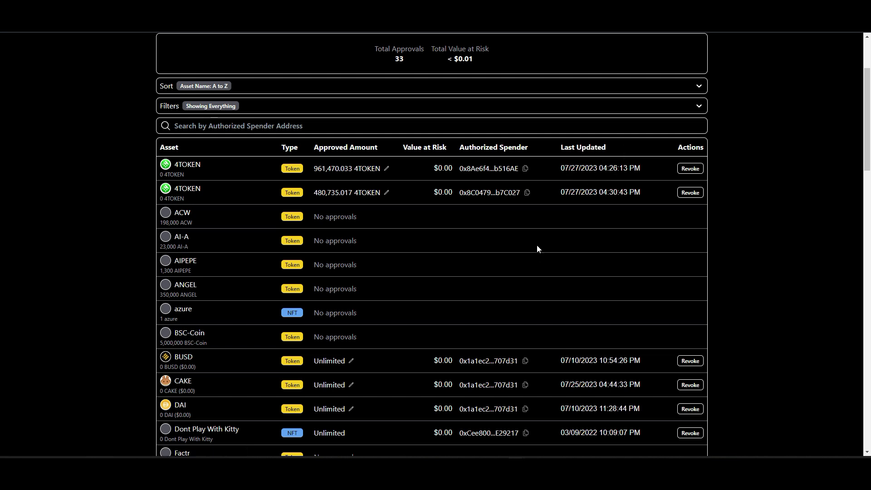
{"action": "scroll", "coordinate": [541, 239], "scroll_direction": "down", "scroll_amount": 5}
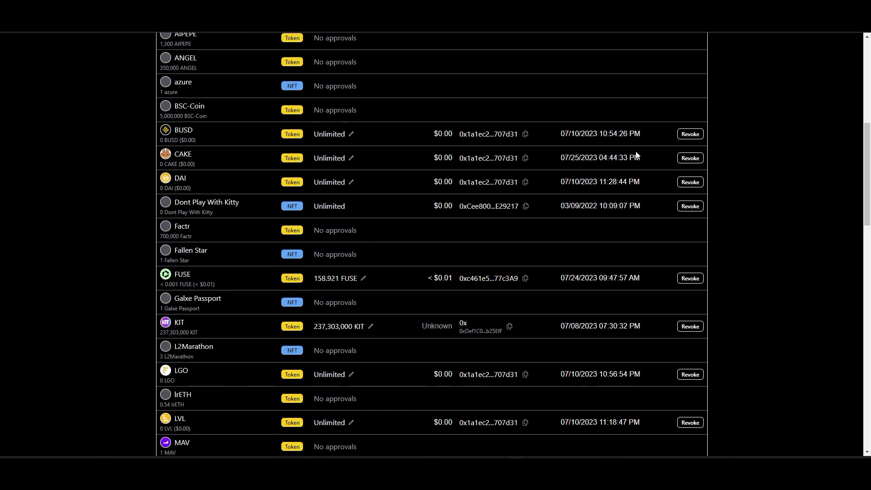
Step: Try to revoke the unlimited WONE token approval and reject the resulting MetaMask spending cap request
{"action": "scroll", "coordinate": [480, 153], "scroll_direction": "down", "scroll_amount": 1}
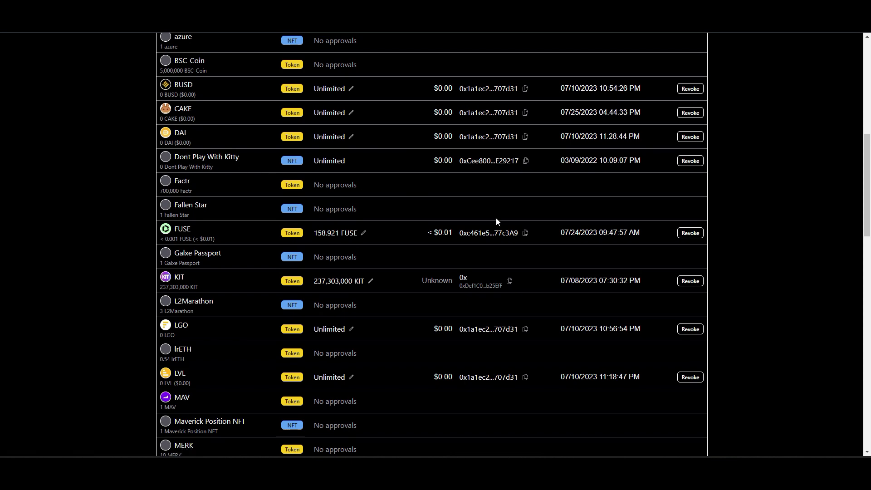
{"action": "scroll", "coordinate": [496, 218], "scroll_direction": "down", "scroll_amount": 4}
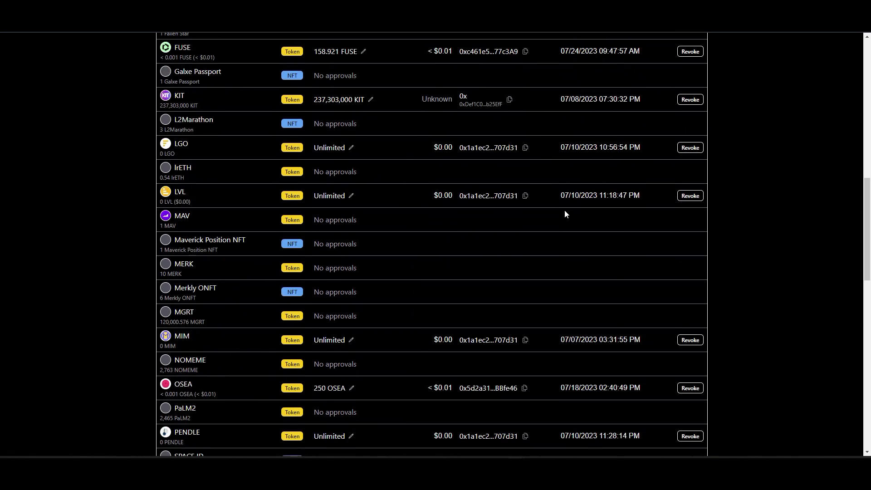
{"action": "scroll", "coordinate": [565, 213], "scroll_direction": "down", "scroll_amount": 4}
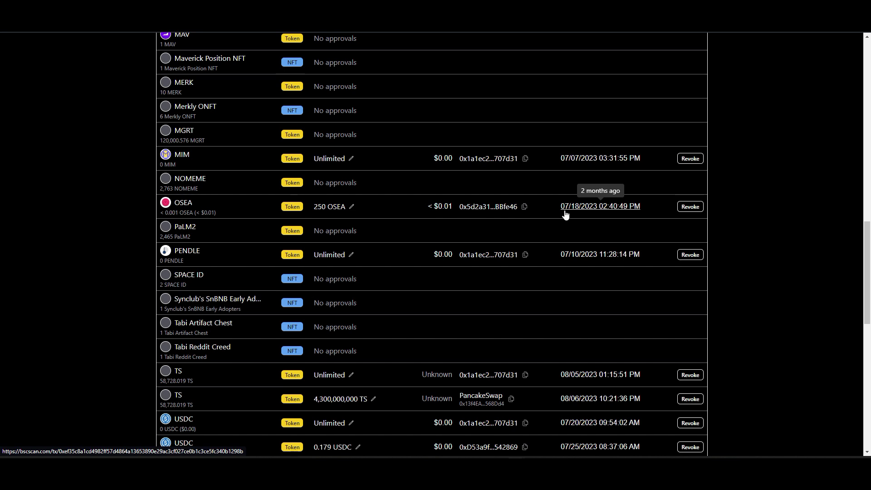
{"action": "scroll", "coordinate": [565, 213], "scroll_direction": "down", "scroll_amount": 12}
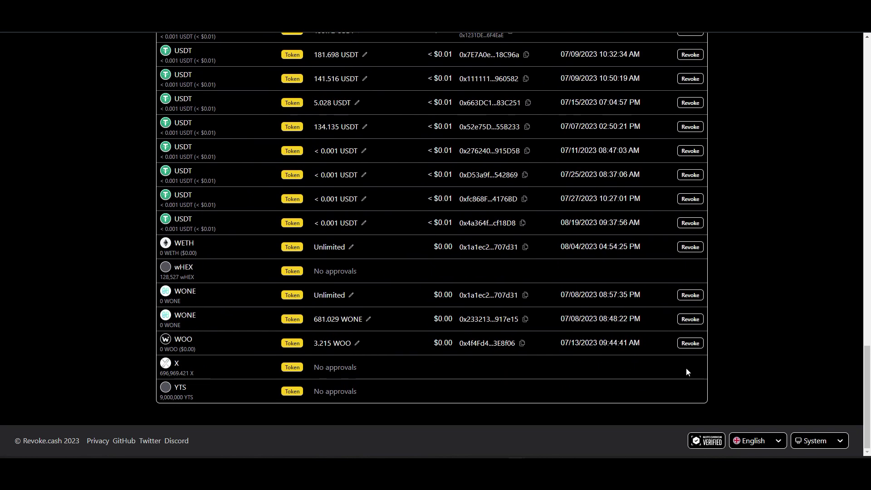
{"action": "left_click", "coordinate": [685, 297]}
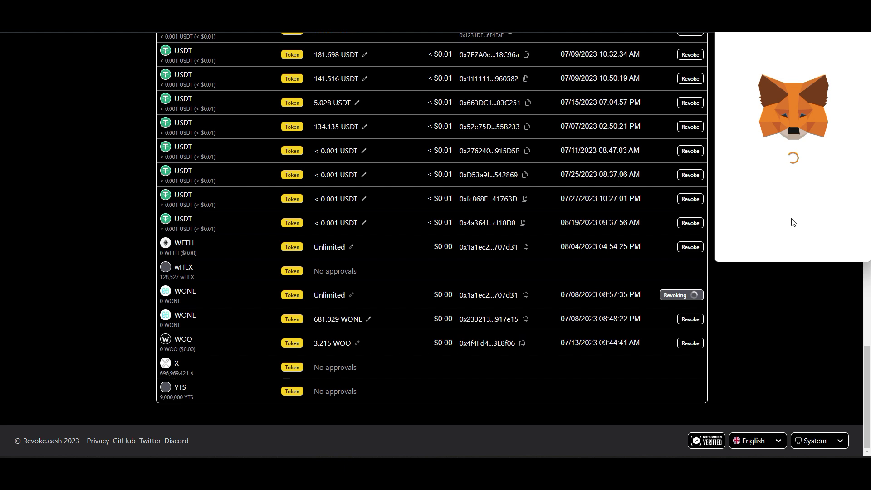
{"action": "scroll", "coordinate": [780, 218], "scroll_direction": "down", "scroll_amount": 2}
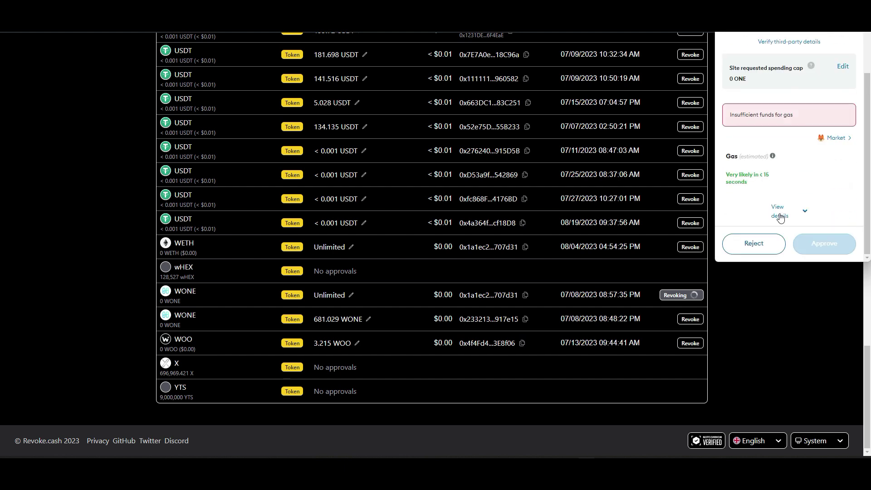
{"action": "left_click", "coordinate": [753, 244]}
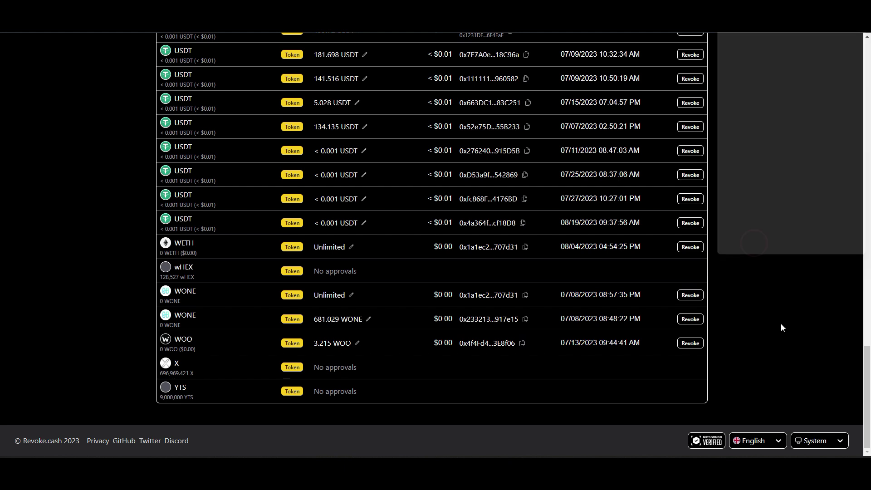
Step: Open the account's Signatures list to view its marketplace and permit signatures
{"action": "scroll", "coordinate": [776, 316], "scroll_direction": "up", "scroll_amount": 20}
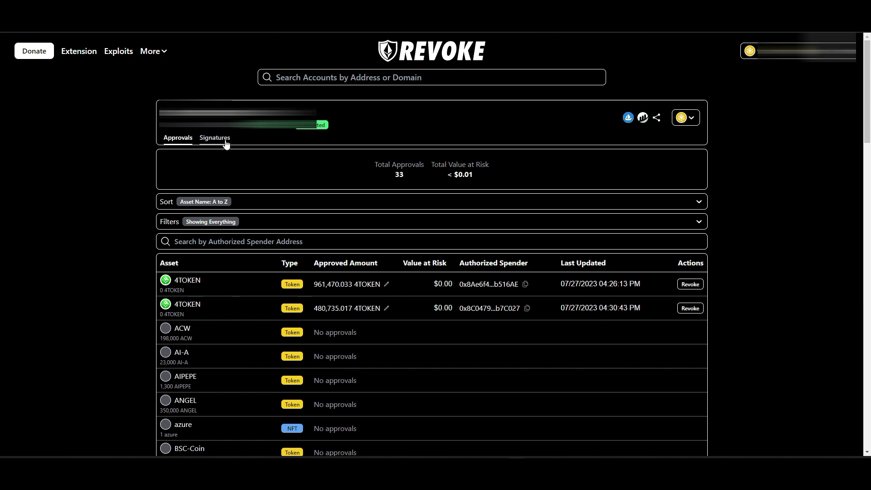
{"action": "left_click", "coordinate": [215, 138]}
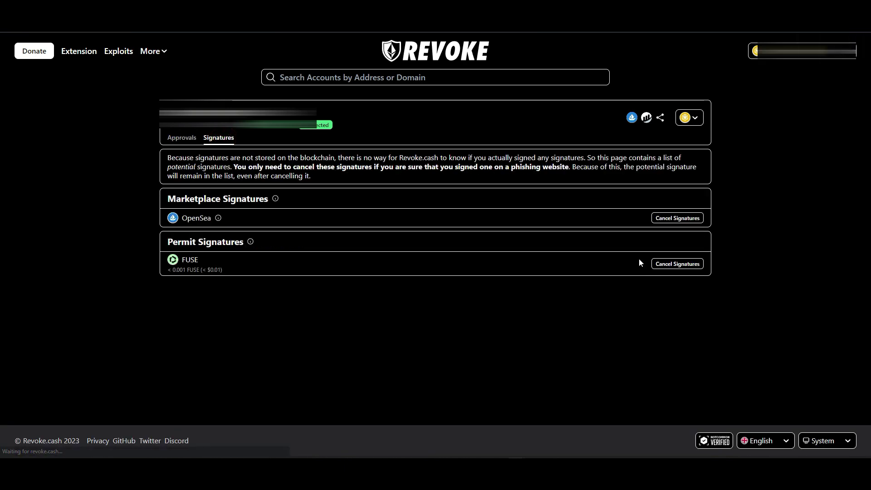